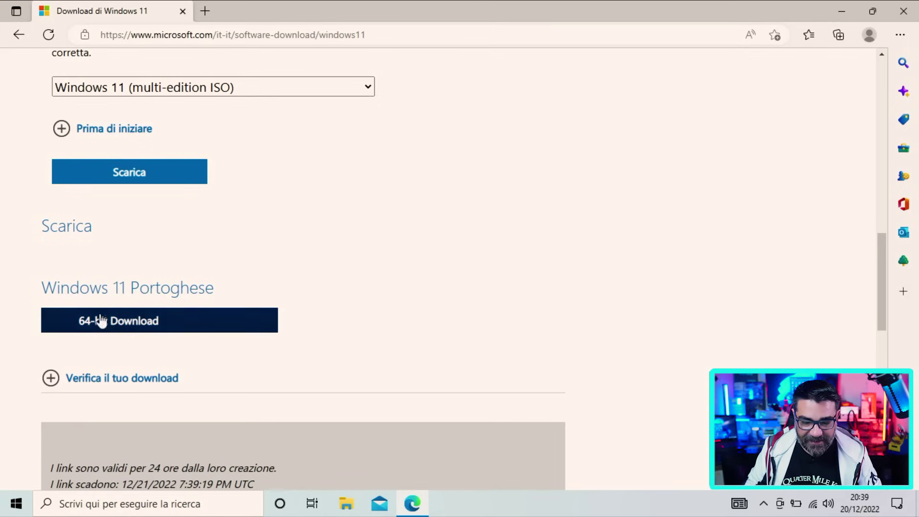
Start the 64-bit download of the Windows 11 Portuguese ISO.
click(122, 323)
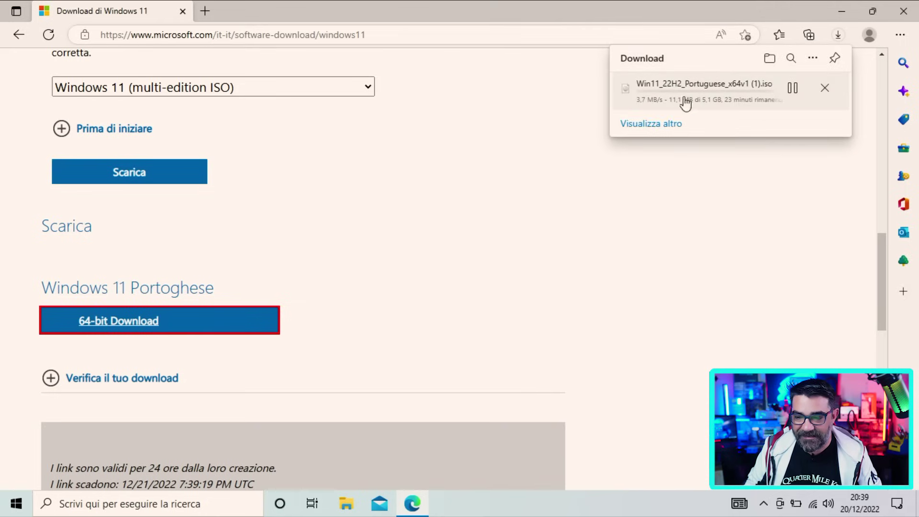
In a new browser tab, search Google for rufus and open the official rufus.ie site.
click(205, 10)
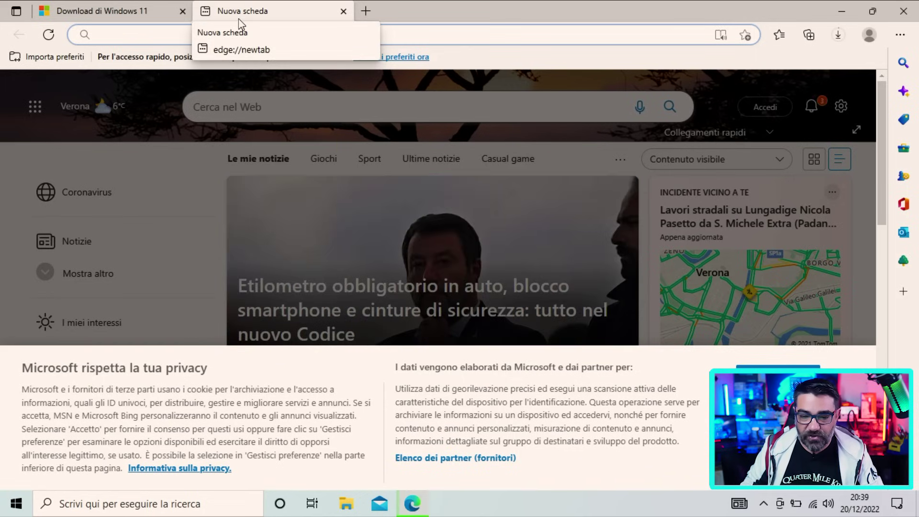
click(172, 35)
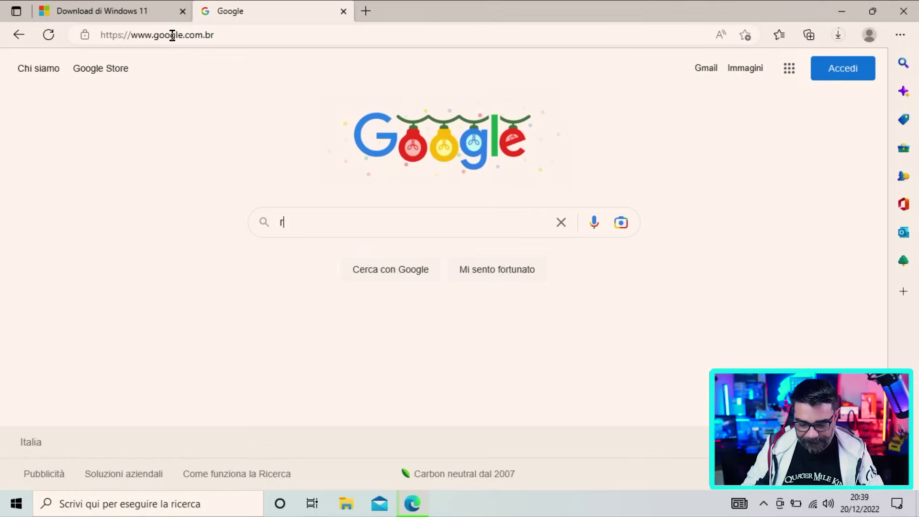
text(ufus)
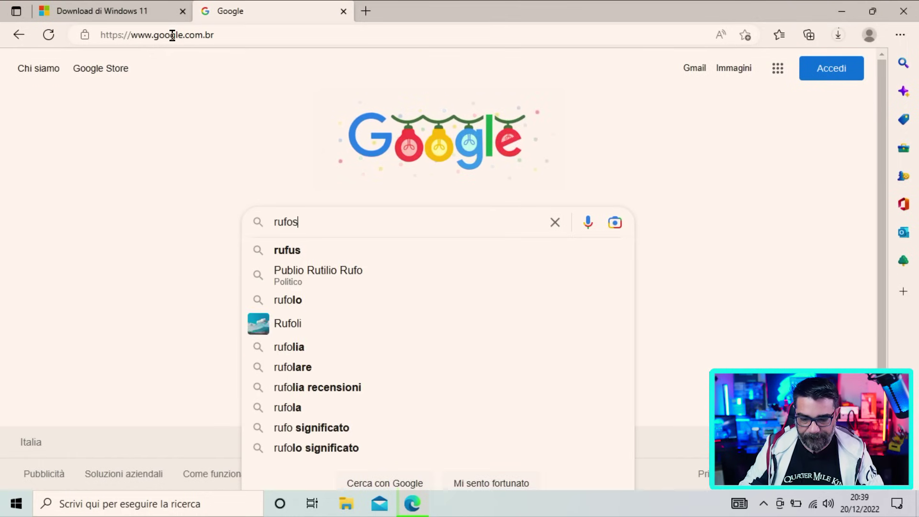
key(Return)
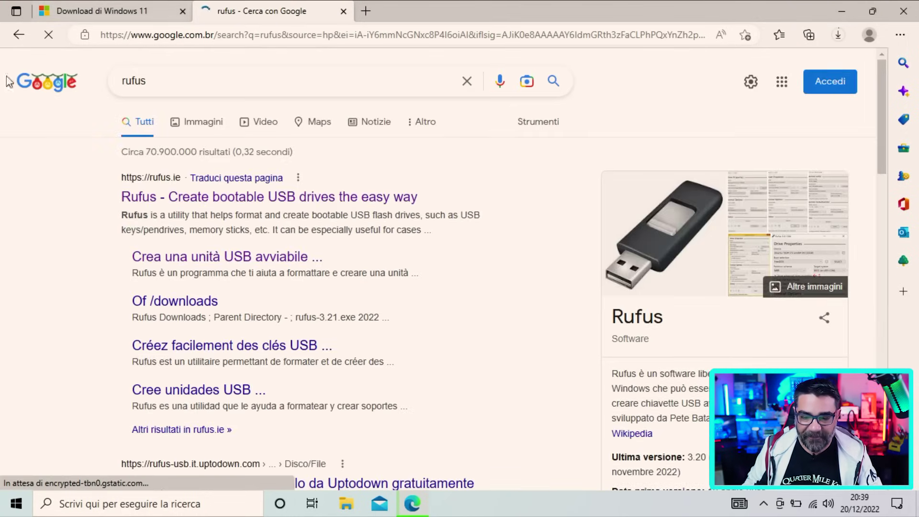
click(190, 196)
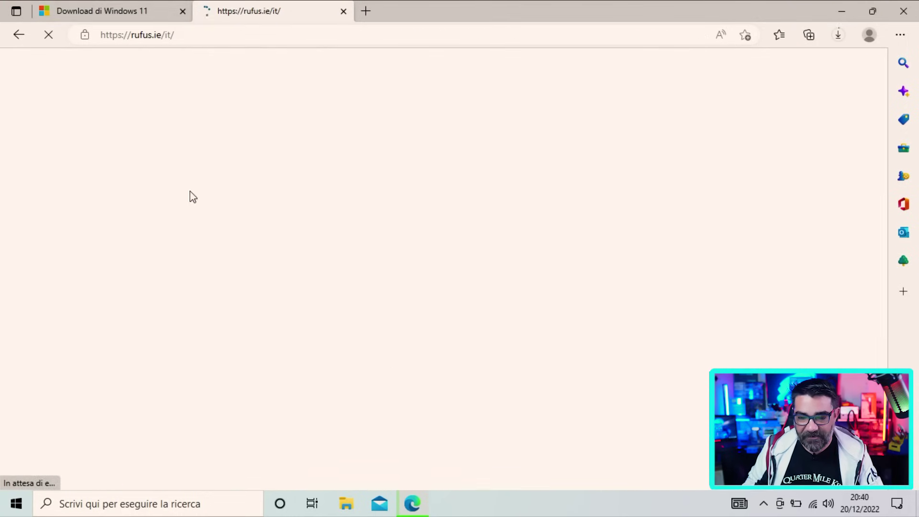
Download Rufus 3.21 from the site's Download section and dismiss the advertisement.
drag(883, 88, 894, 183)
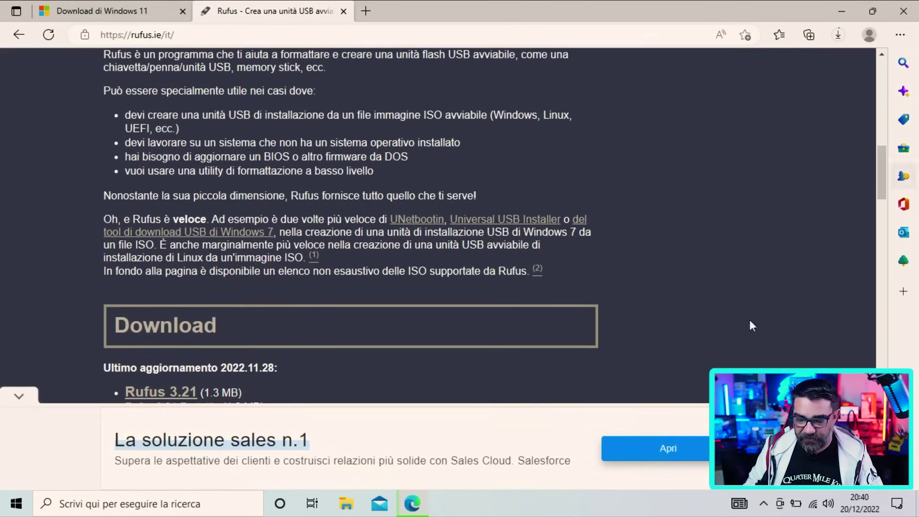
click(174, 396)
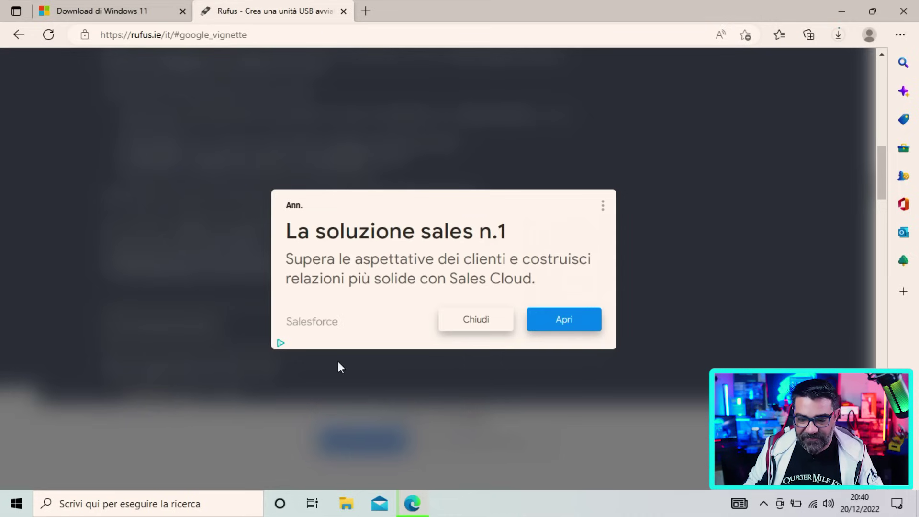
click(488, 325)
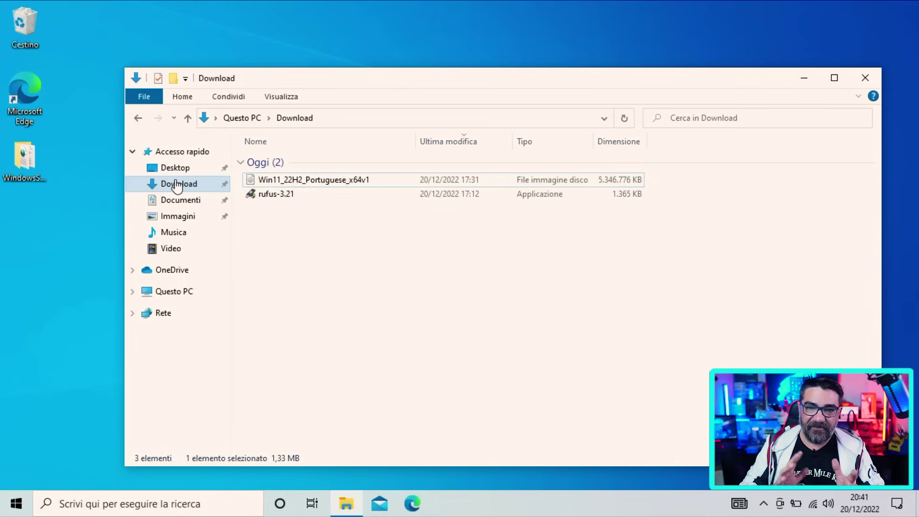
Launch rufus-3.21 from the Download folder and allow it to make changes to the device.
click(268, 196)
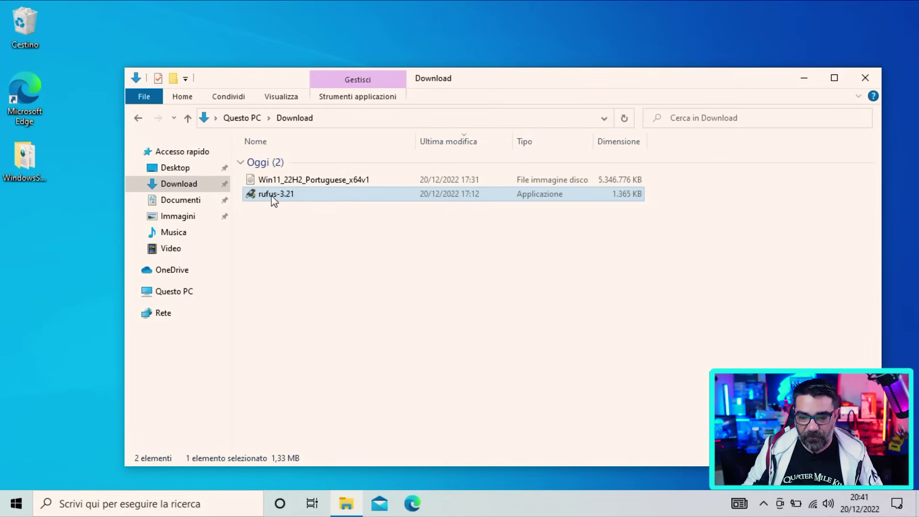
click(270, 195)
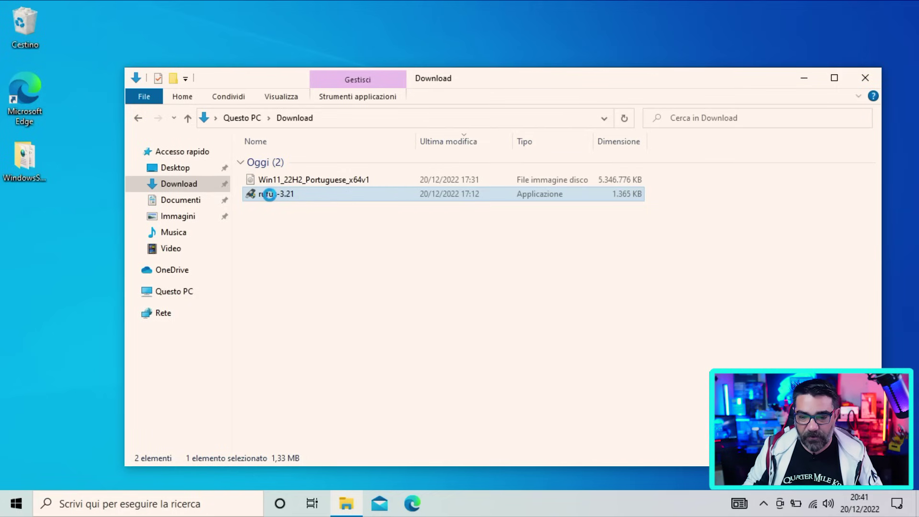
right_click(269, 200)
click(308, 222)
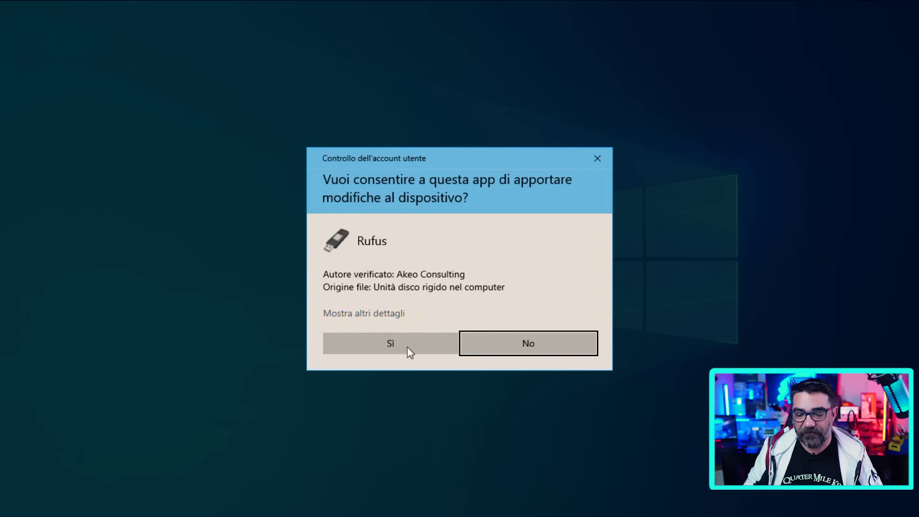
click(402, 351)
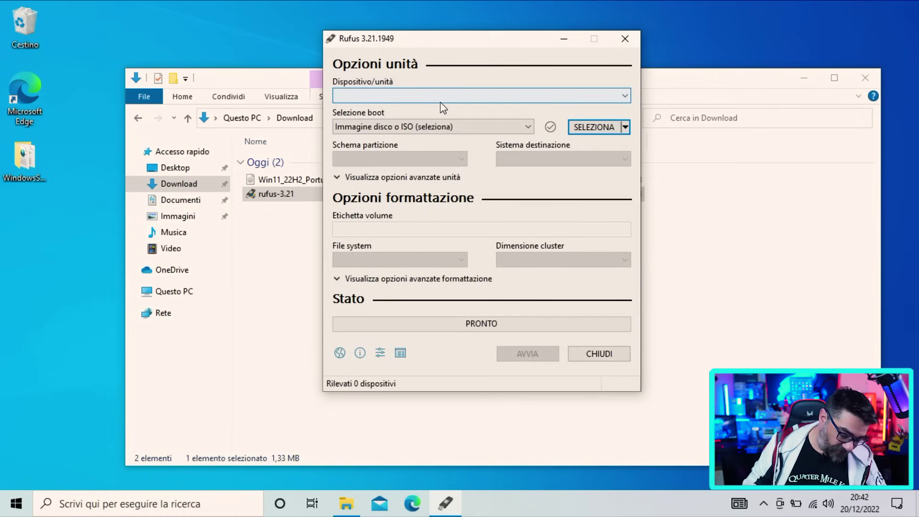
Target the SENZA TITOL (E:) 16 GB USB drive and load Win11_22H2_Portuguese_x64v1 as its boot image.
click(554, 97)
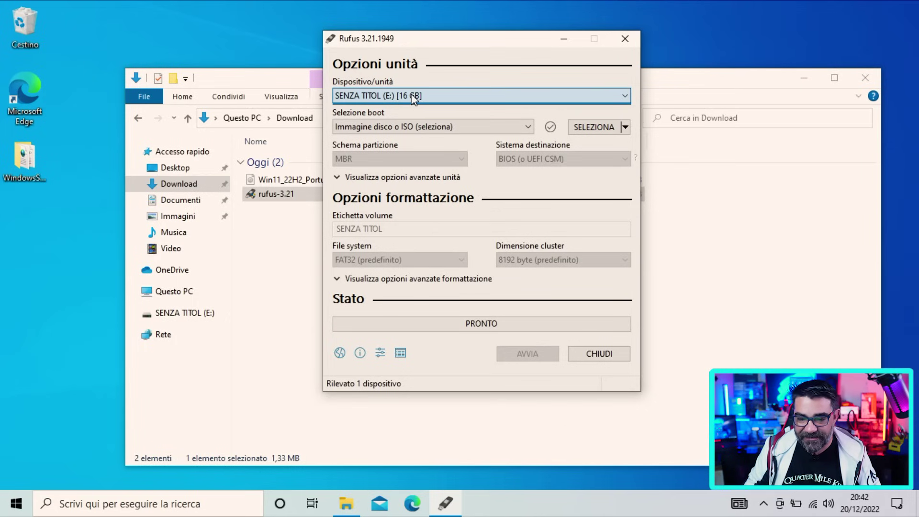
click(614, 127)
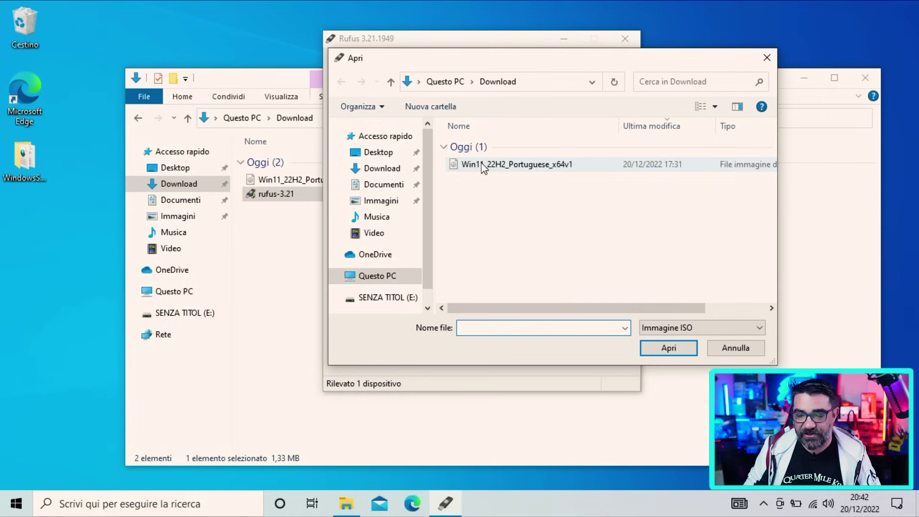
click(549, 172)
click(668, 348)
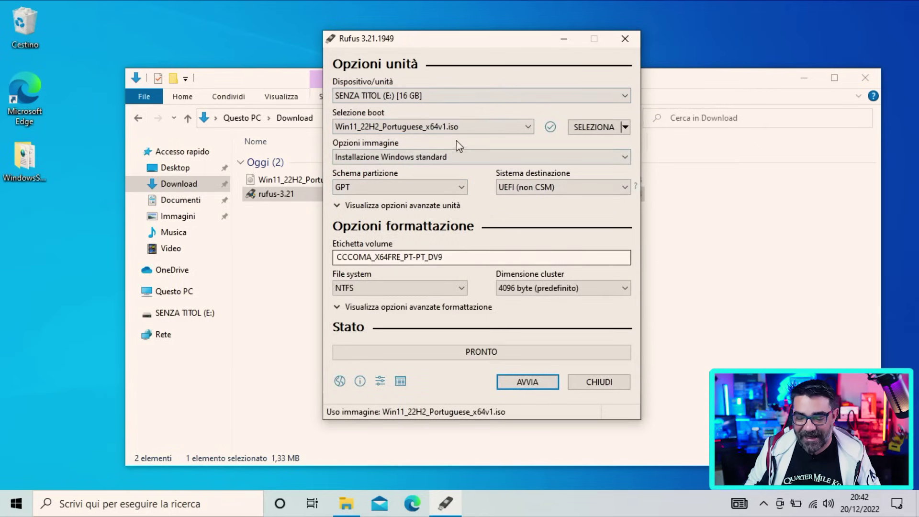
Check the available image options for the Windows installation, leaving the selection as it is.
mouse_move(463, 161)
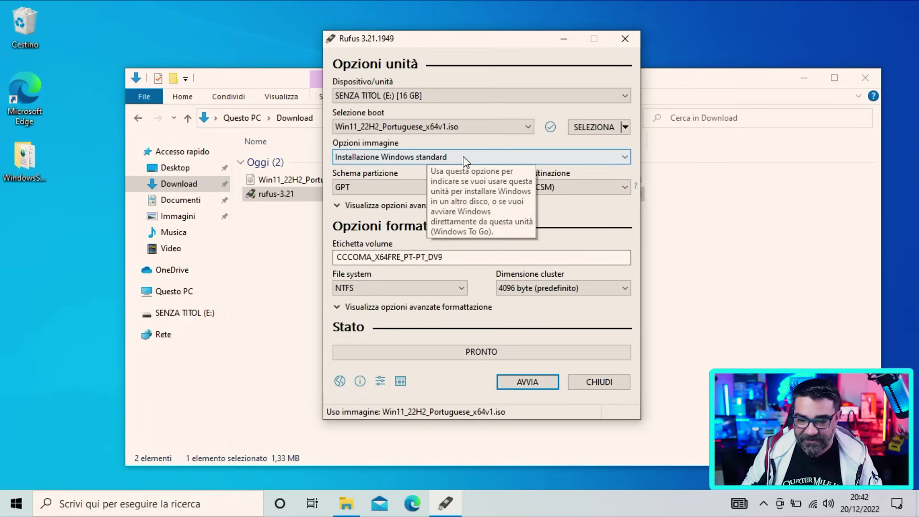
click(465, 158)
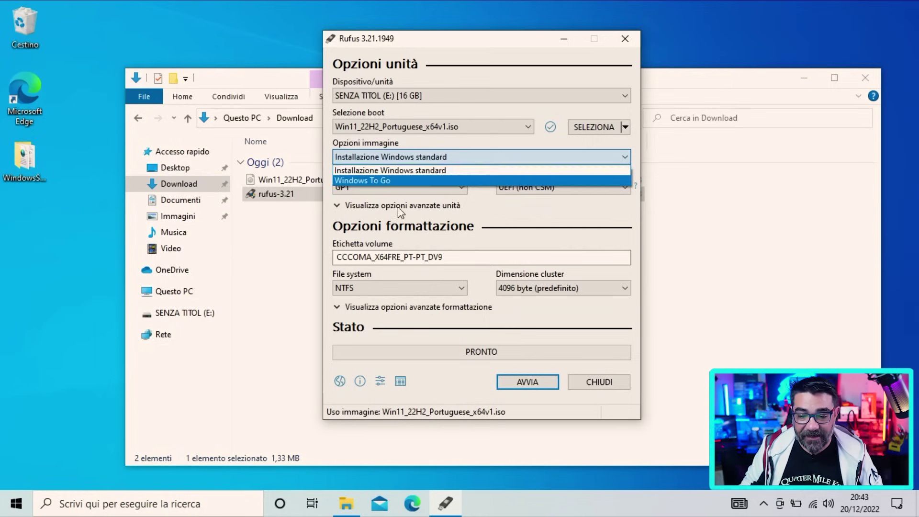
click(498, 213)
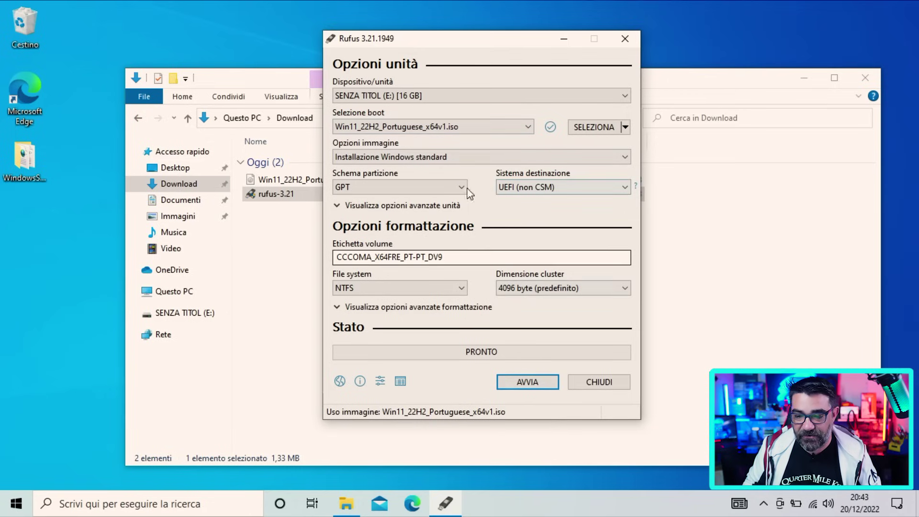
Write the USB drive with the 4GB+ RAM, Secure Boot, TPM 2.0 and online Microsoft account requirements removed, accepting data erasure, and close Rufus.
click(530, 381)
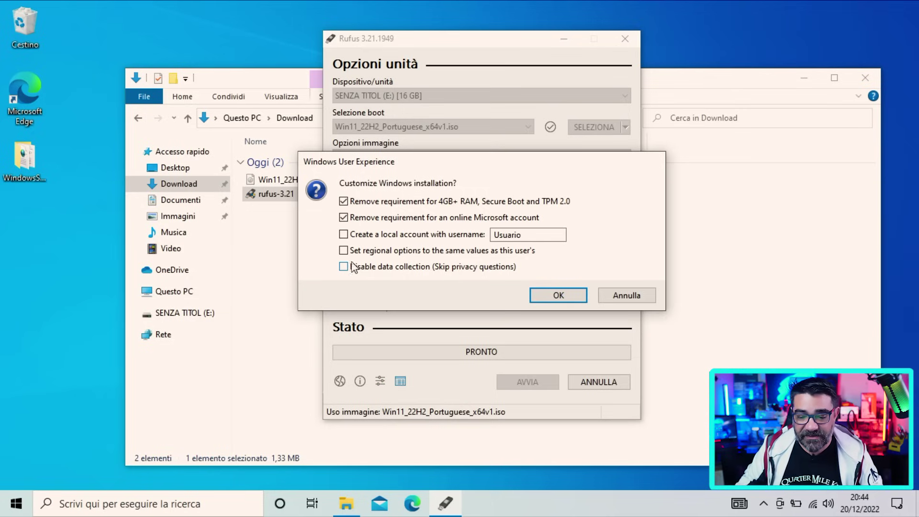
click(343, 217)
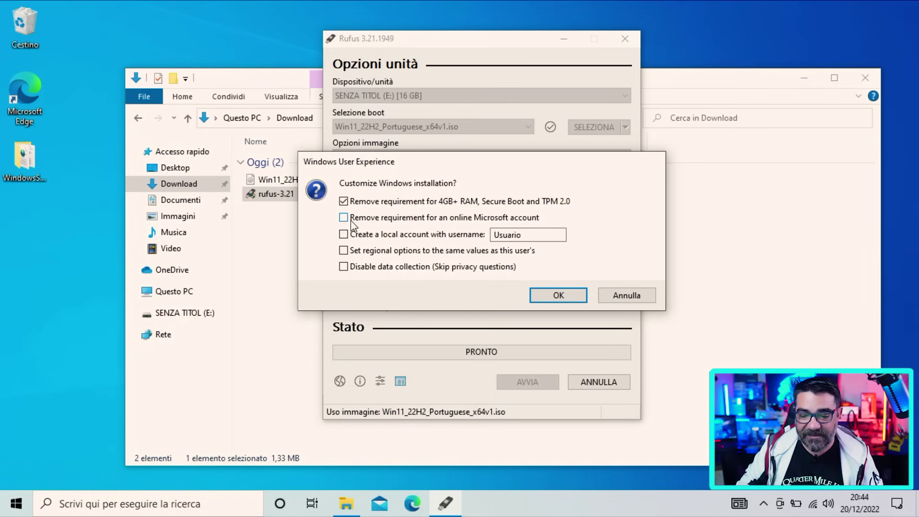
click(344, 217)
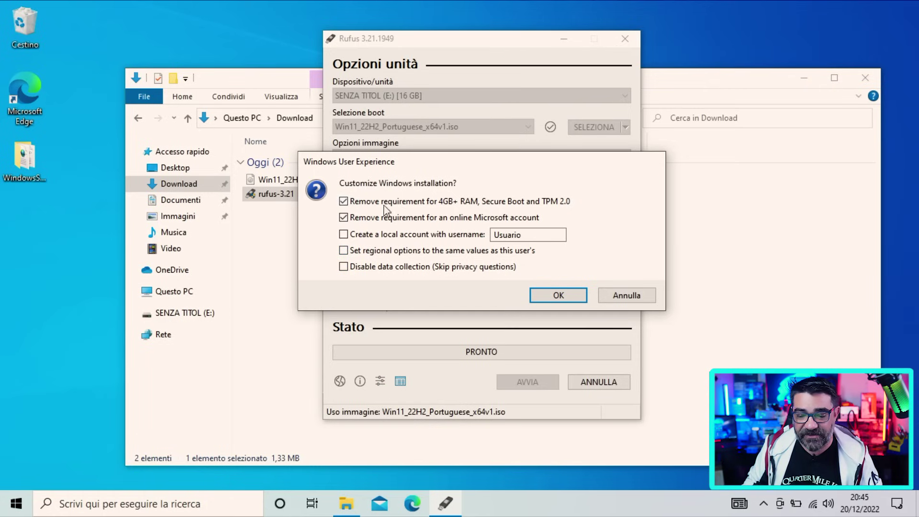
click(570, 293)
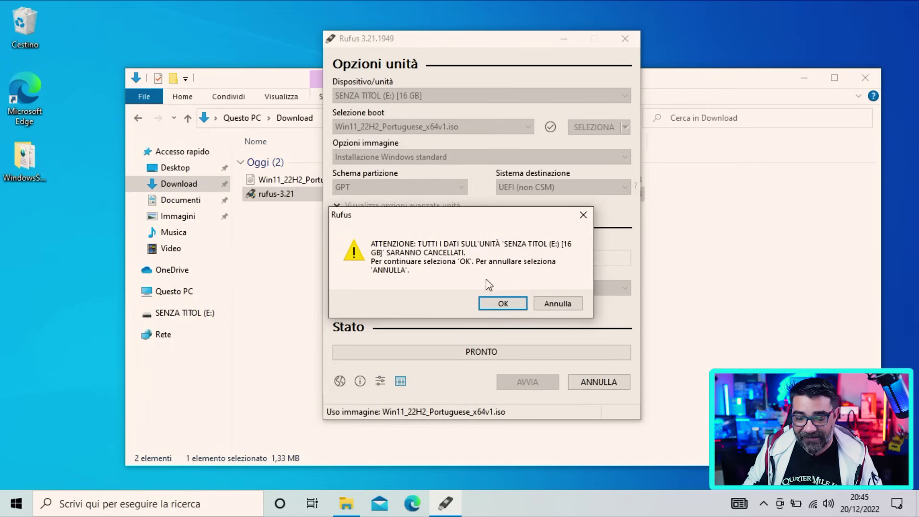
click(502, 303)
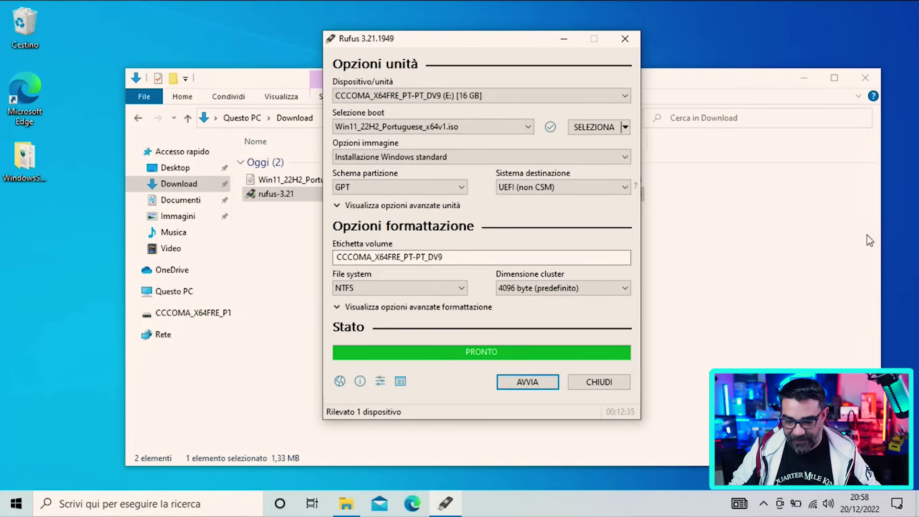
click(598, 382)
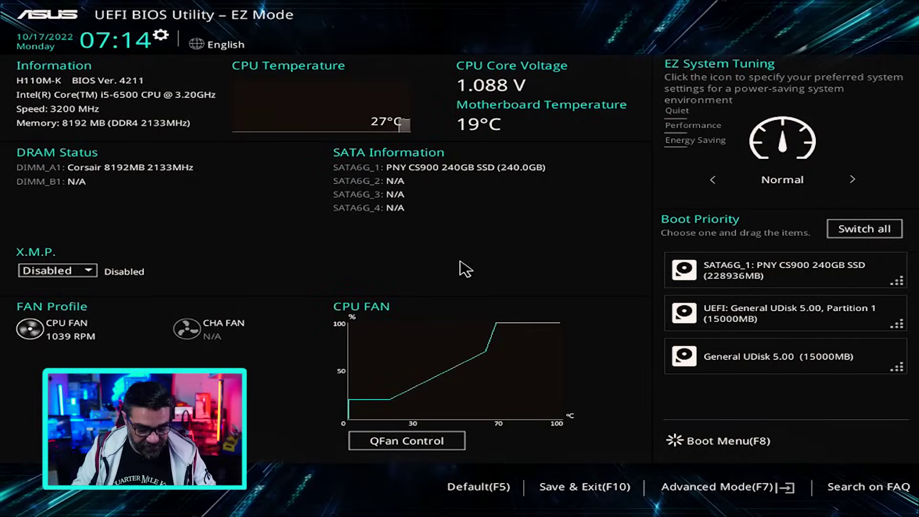
Switch the ASUS UEFI BIOS Utility to Advanced Mode and open its Boot settings.
key(F7)
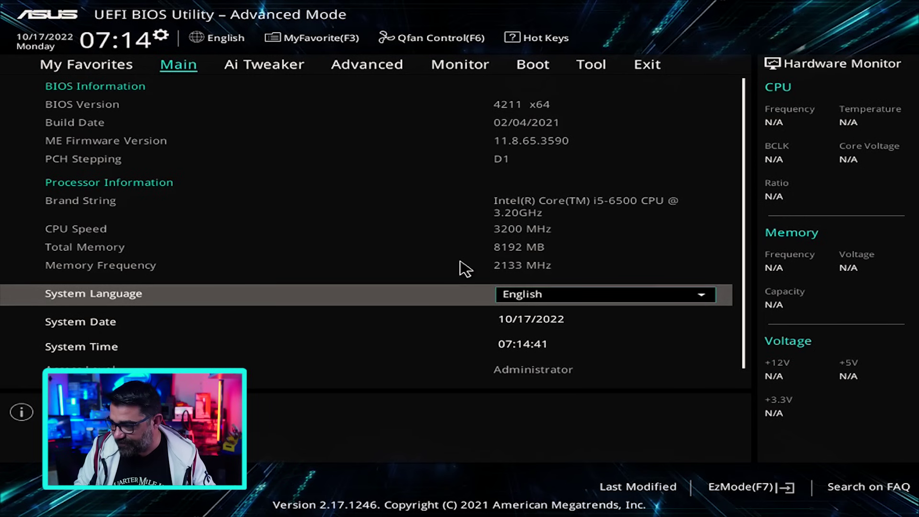
key(Right)
key(Right)
key(Right)
key(Right)
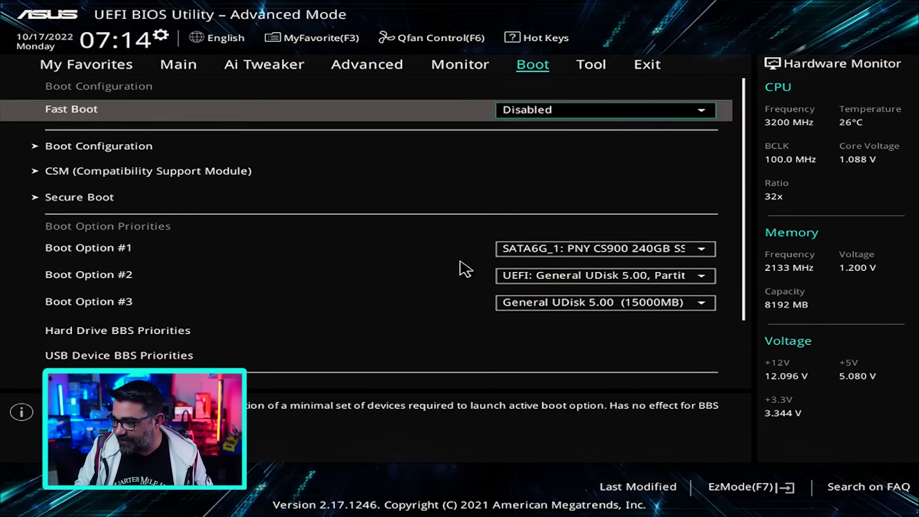
Set Boot Option #1 to UEFI: General UDisk 5.00, Partition 1 (15000MB).
key(Down)
key(Down)
key(Down)
key(Down)
key(Down)
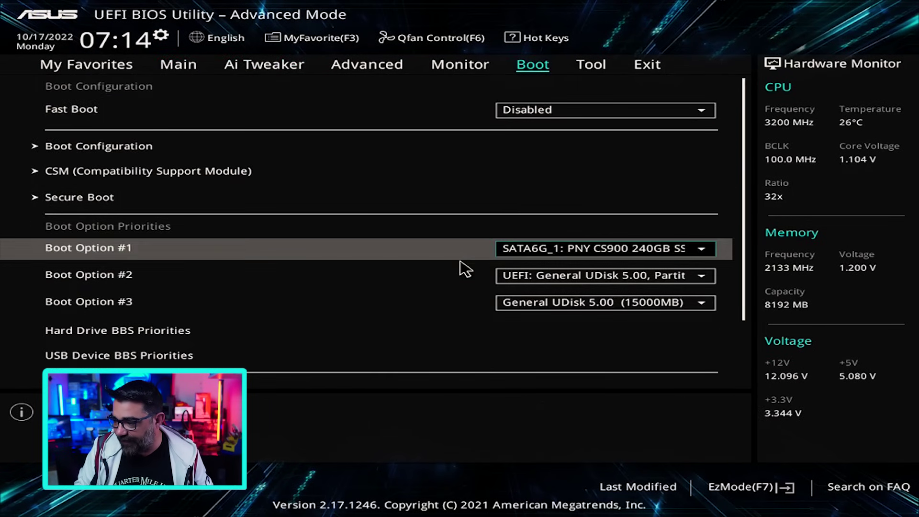
key(Up)
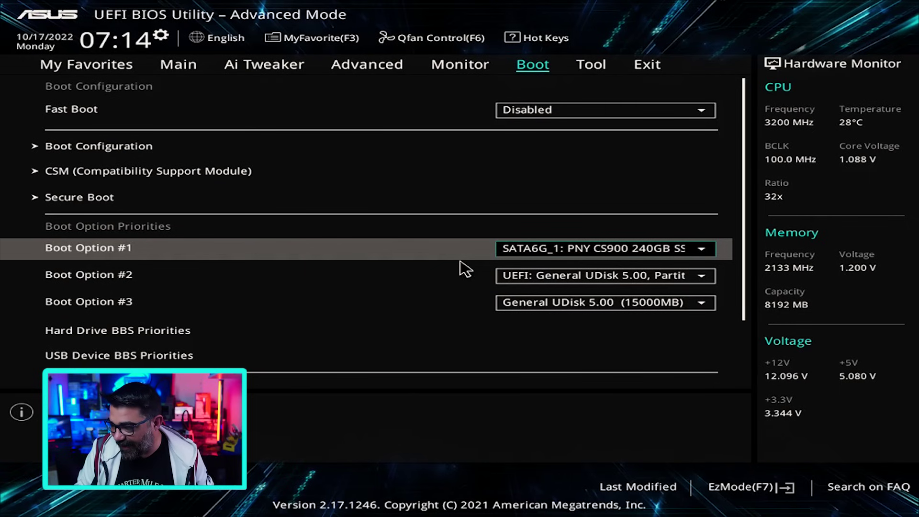
key(Return)
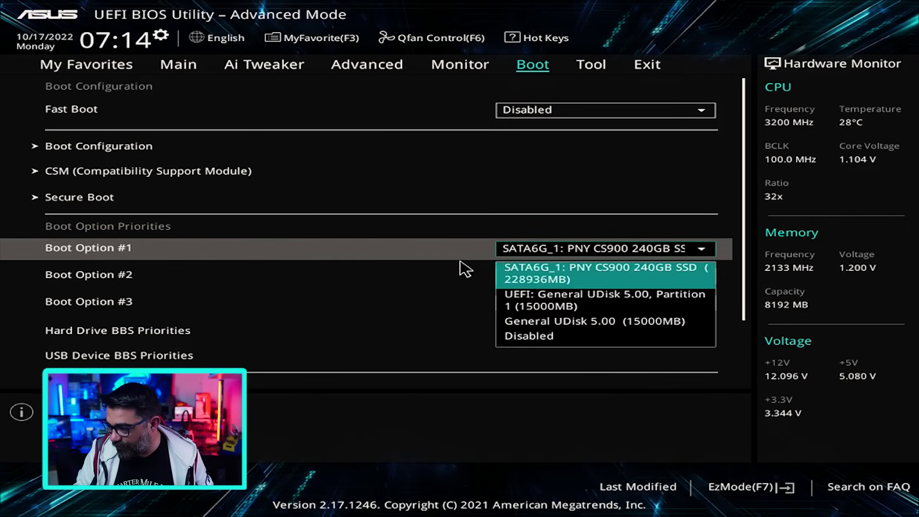
key(Down)
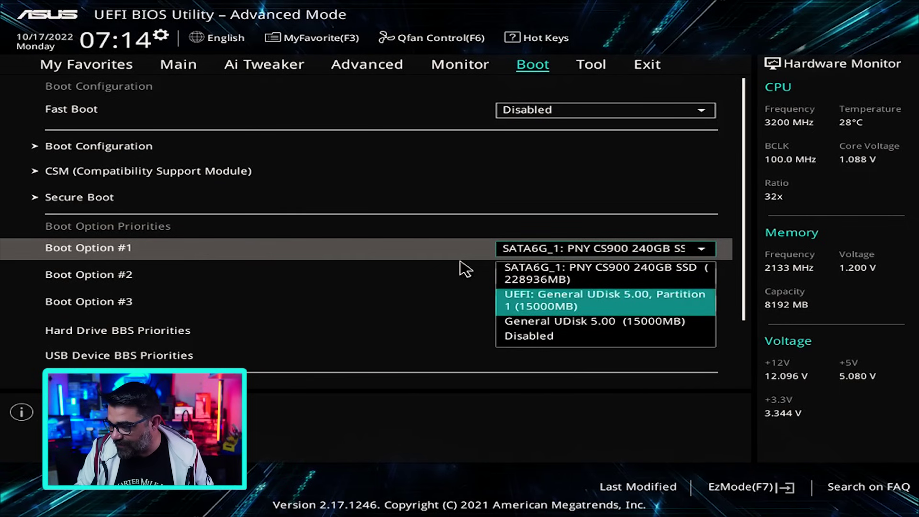
key(Up)
key(Down)
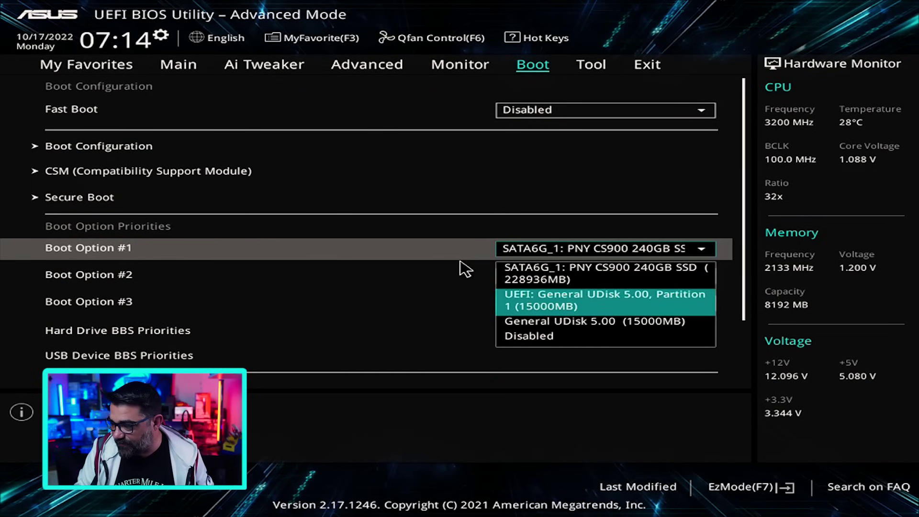
key(Down)
key(Up)
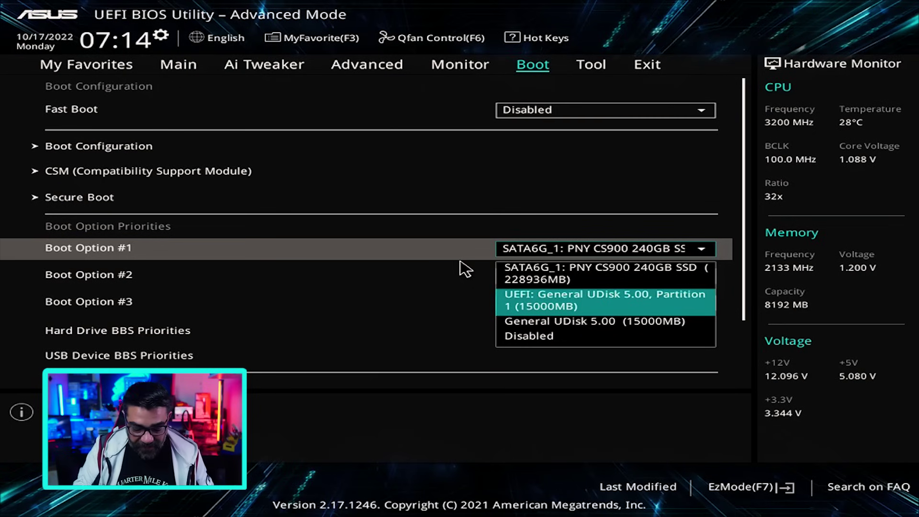
key(Return)
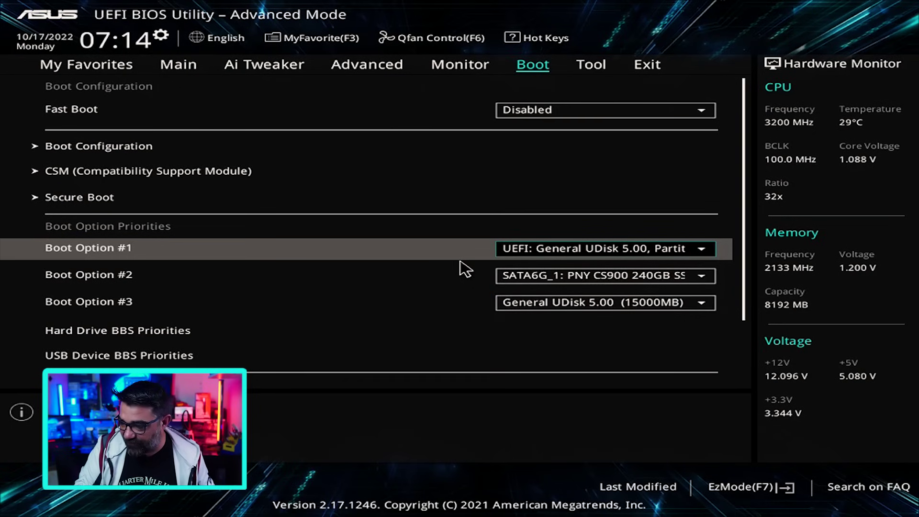
Save the BIOS configuration and restart the PC so it boots from the USB drive.
key(F10)
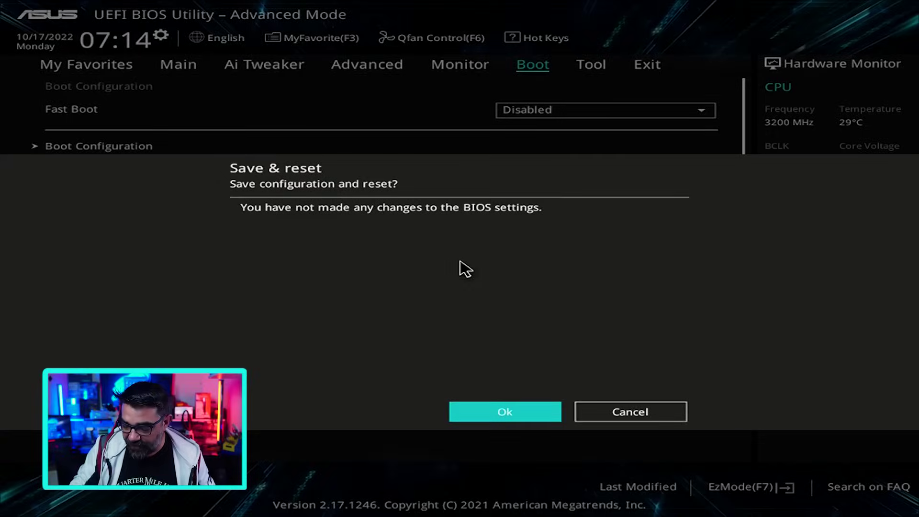
key(Return)
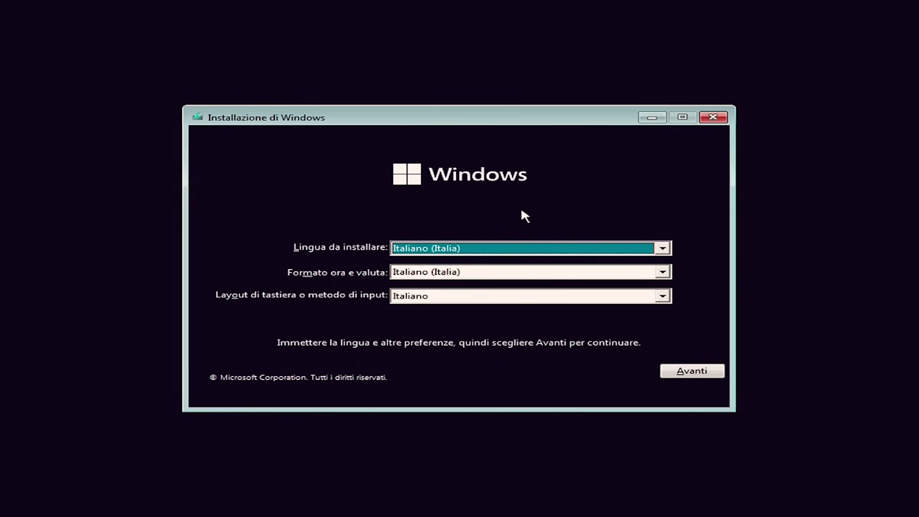
Start the Windows installation in Italian without a product key and choose the Windows 11 Pro edition.
click(689, 373)
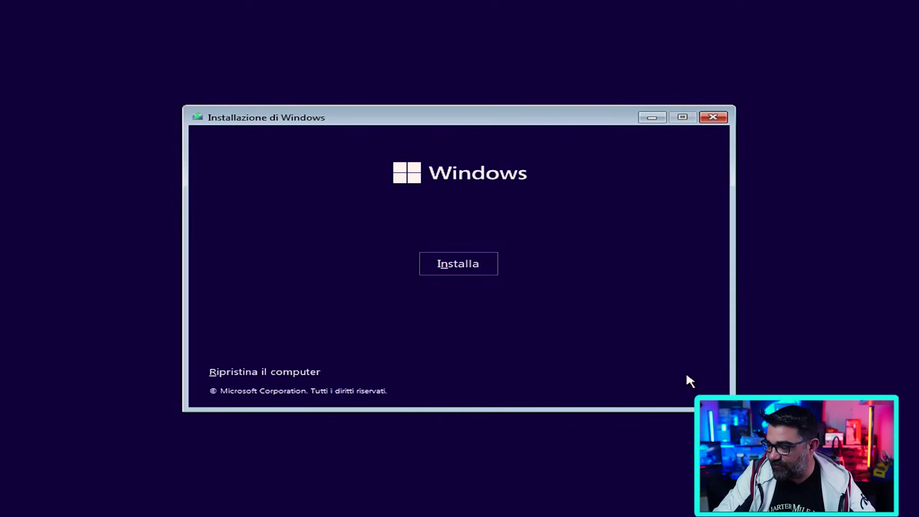
click(457, 272)
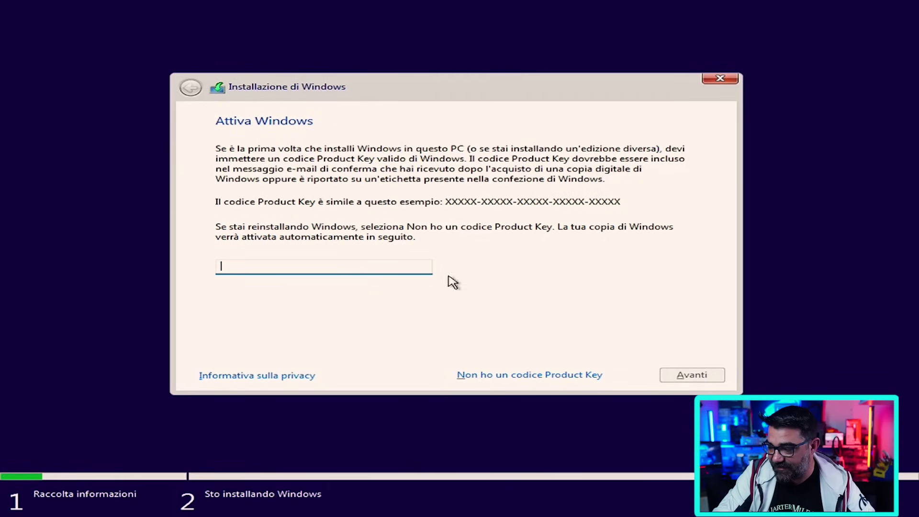
click(514, 375)
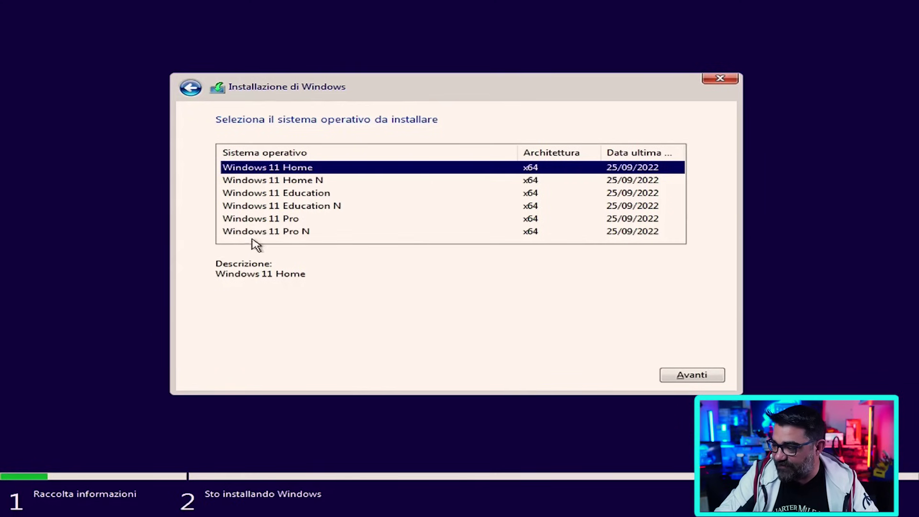
click(297, 223)
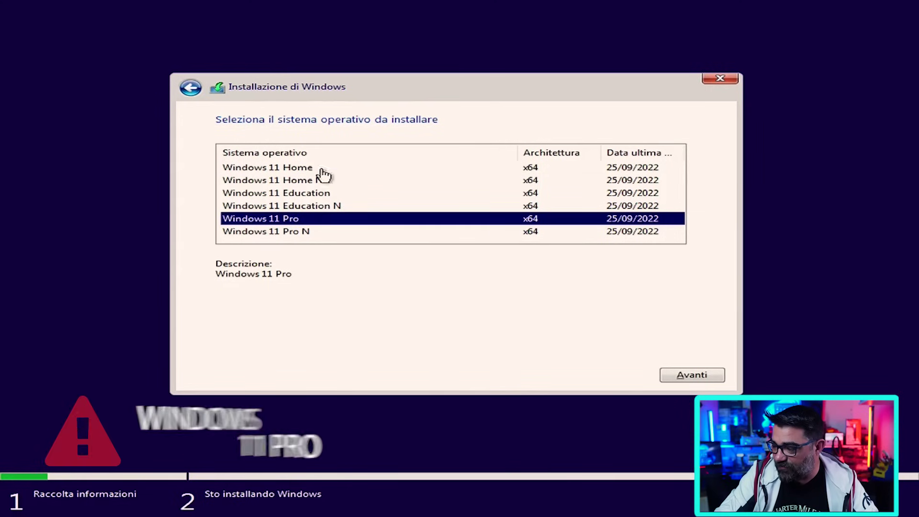
click(689, 377)
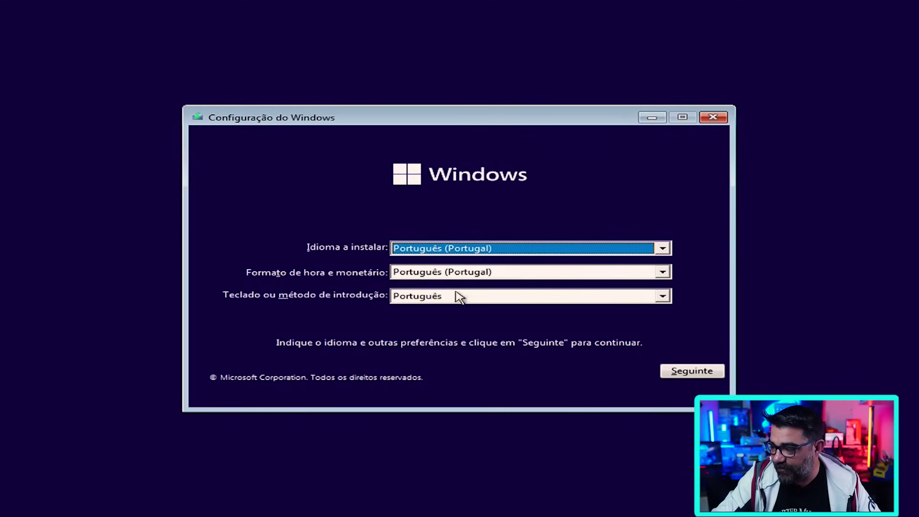
Keep Português (Portugal) as the setup language, with the matching format and keyboard, and start the installation.
click(508, 250)
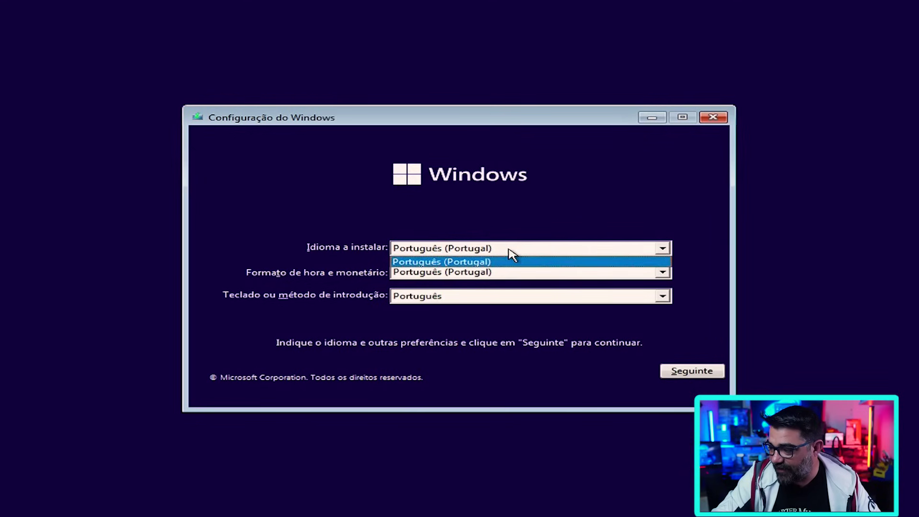
click(508, 250)
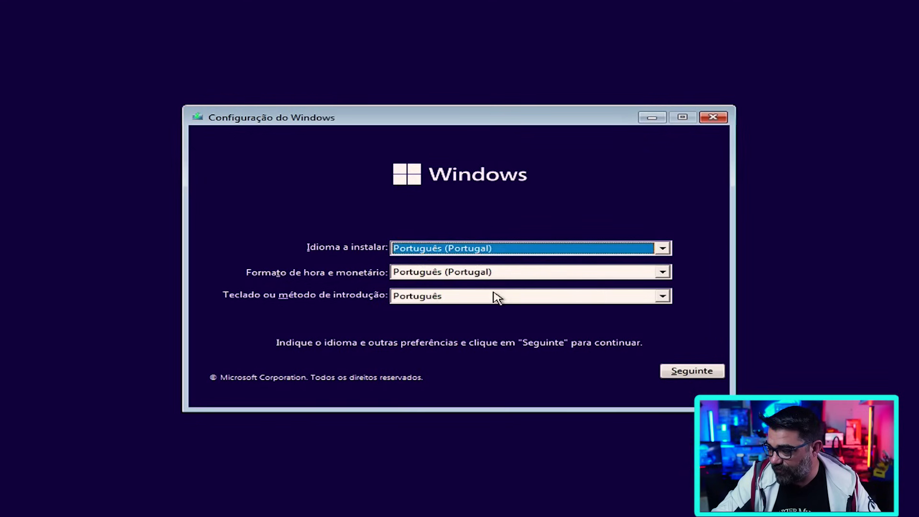
click(689, 371)
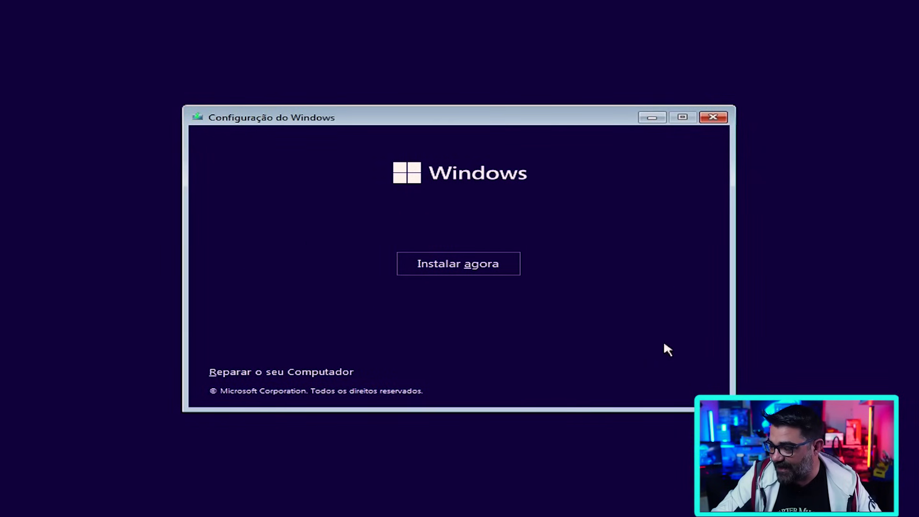
click(425, 274)
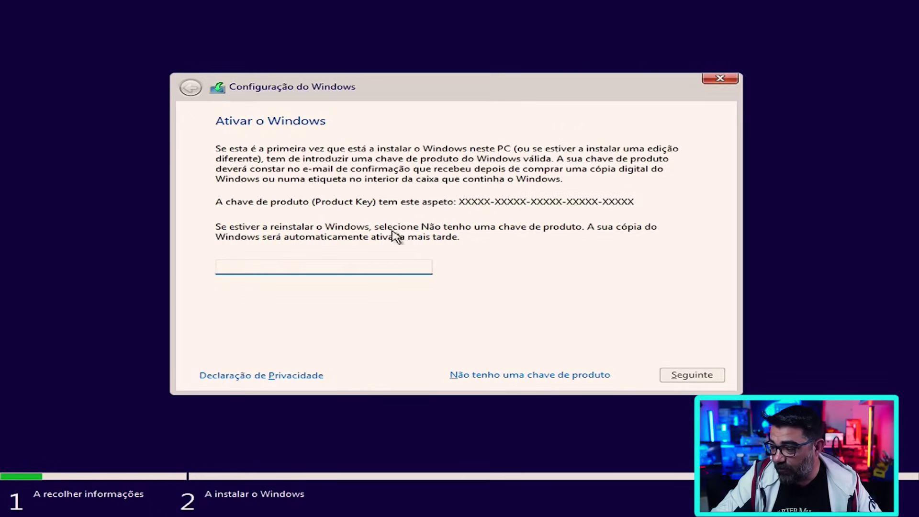
Continue without a product key and choose Windows 11 Pro as the operating system to install.
click(505, 380)
click(504, 380)
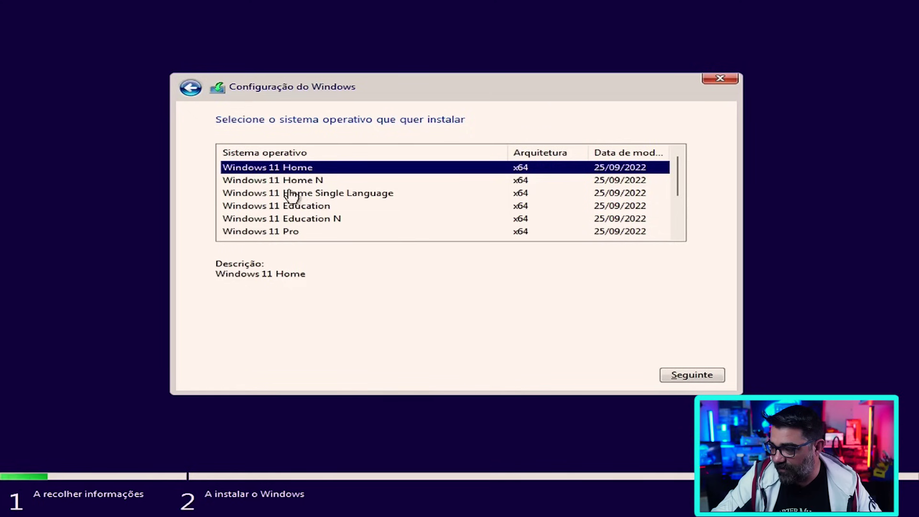
click(296, 233)
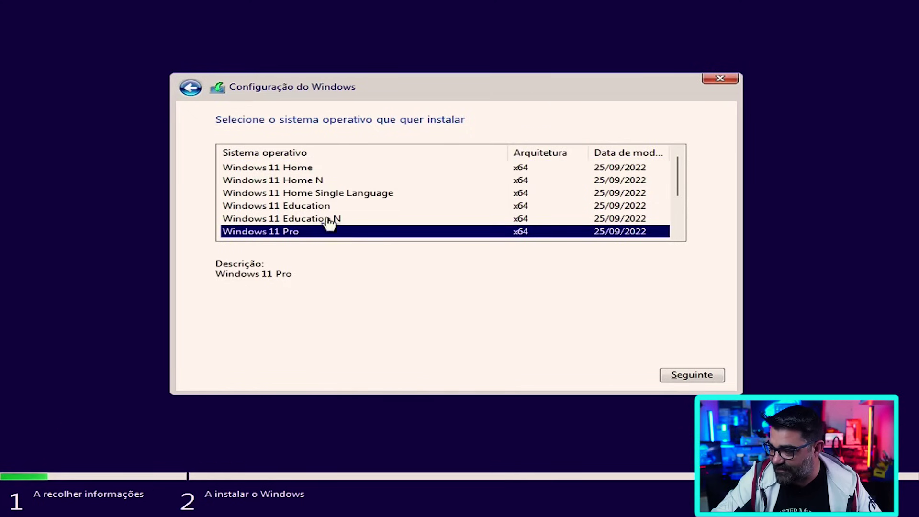
click(689, 375)
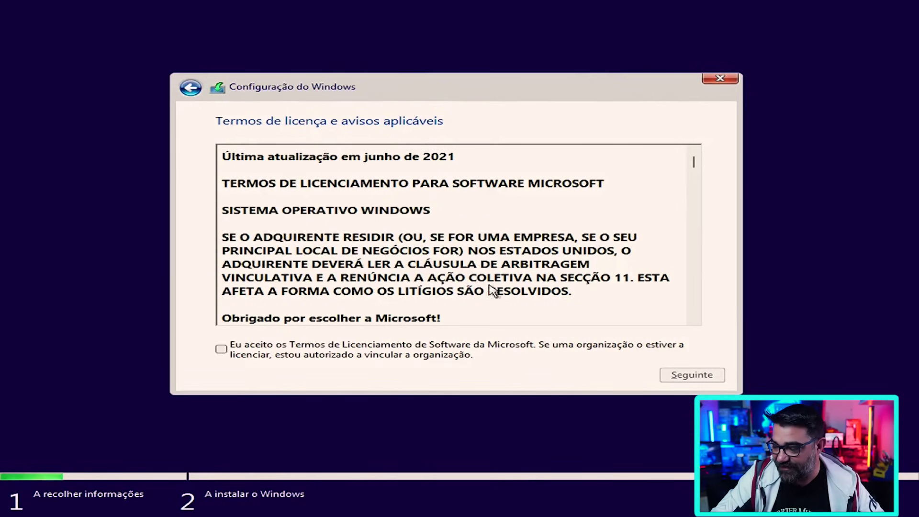
Accept the license terms and start a custom Windows-only installation on the unallocated space of drive 0.
click(230, 352)
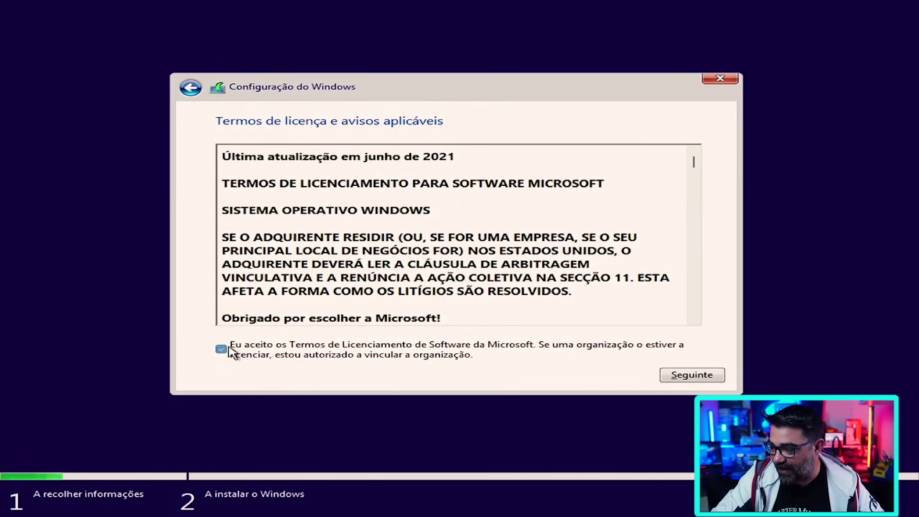
click(693, 381)
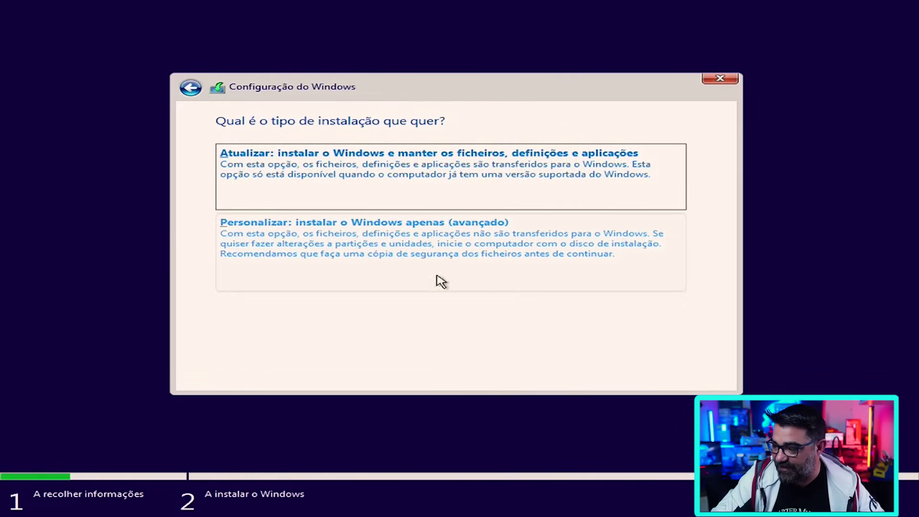
click(377, 268)
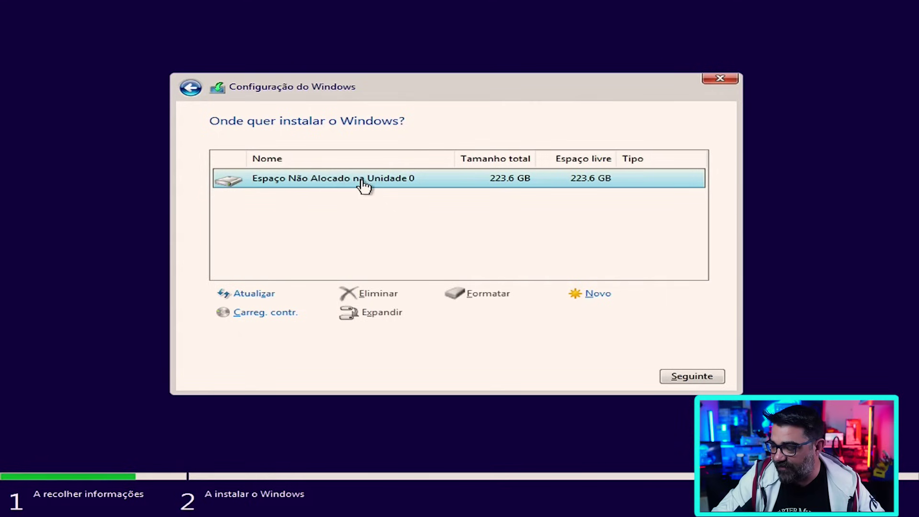
click(699, 378)
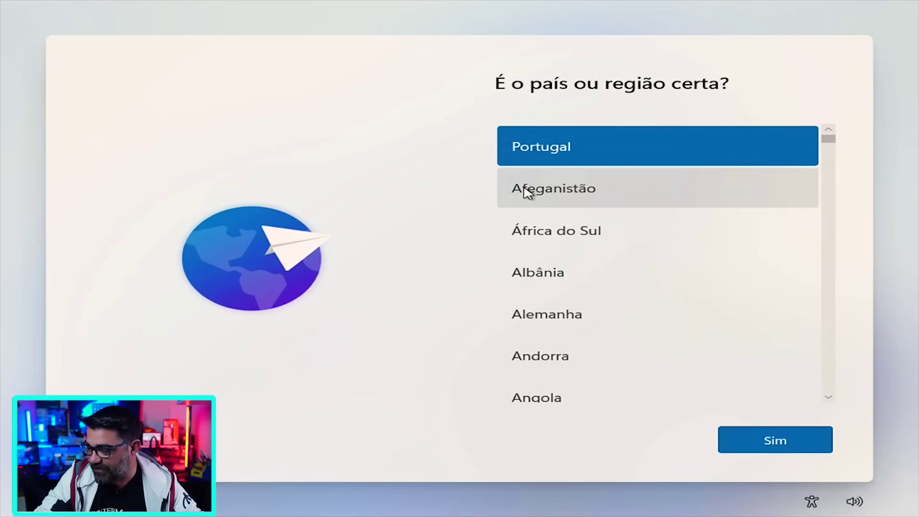
Set the country or region to Brasil and confirm it.
drag(832, 141, 831, 170)
click(636, 248)
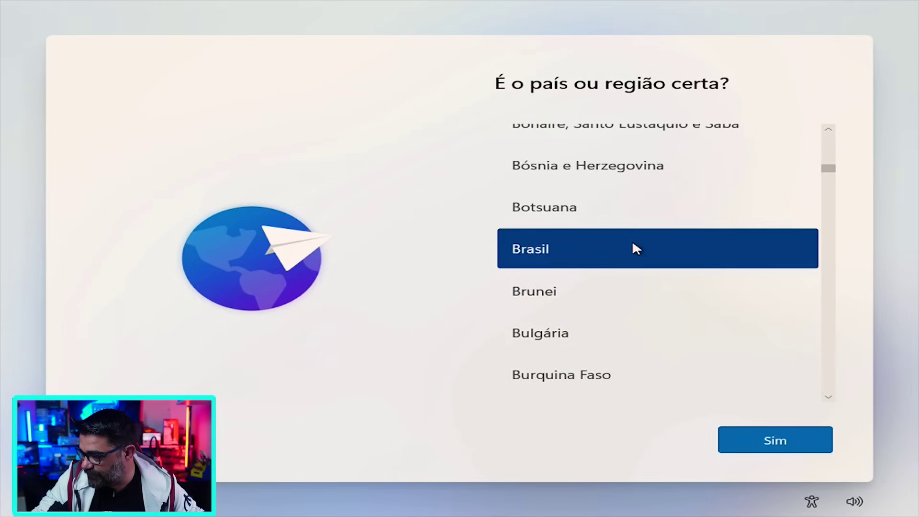
click(817, 438)
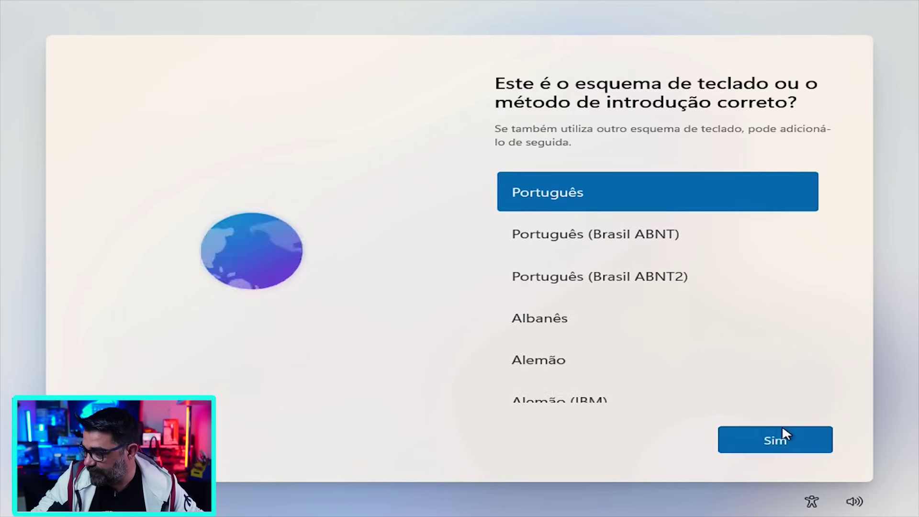
Set the keyboard layout to Italiano and skip adding a second layout.
click(671, 238)
drag(834, 187, 832, 296)
click(694, 301)
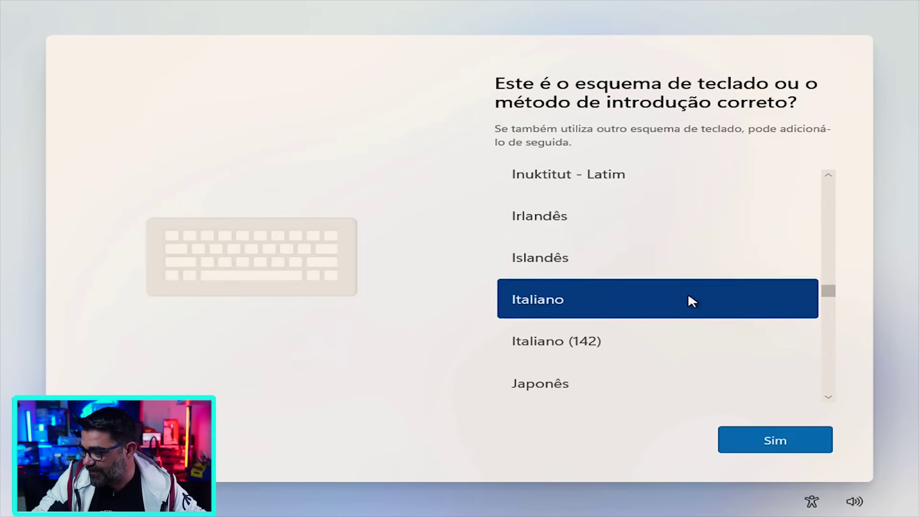
click(761, 438)
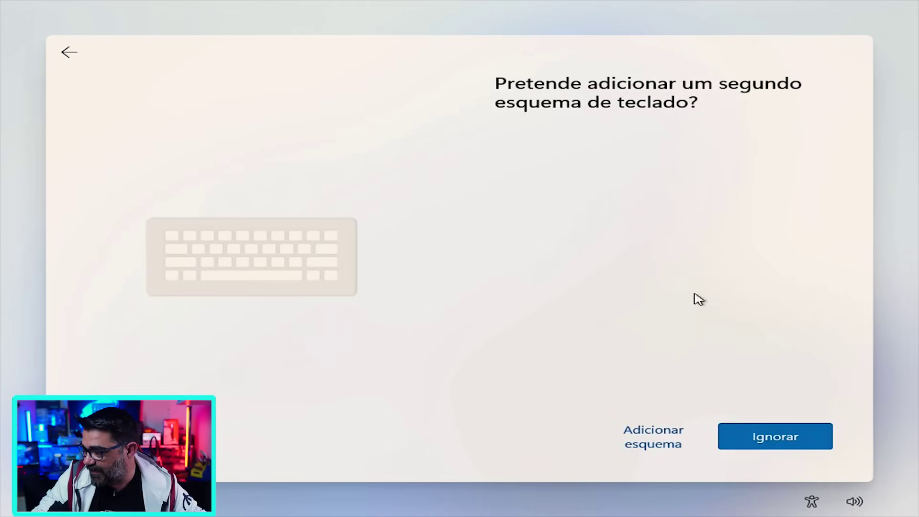
click(805, 442)
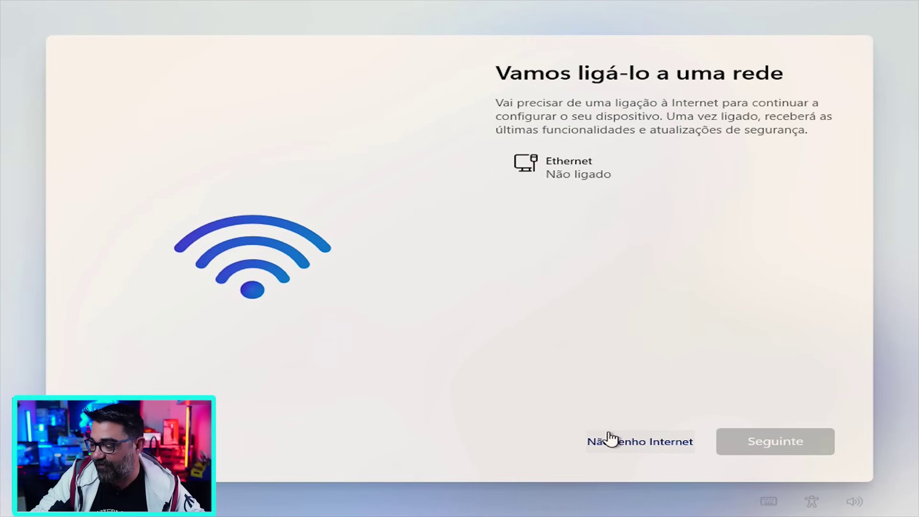
Continue with limited setup without internet and create the local account Assistech with no password.
click(600, 440)
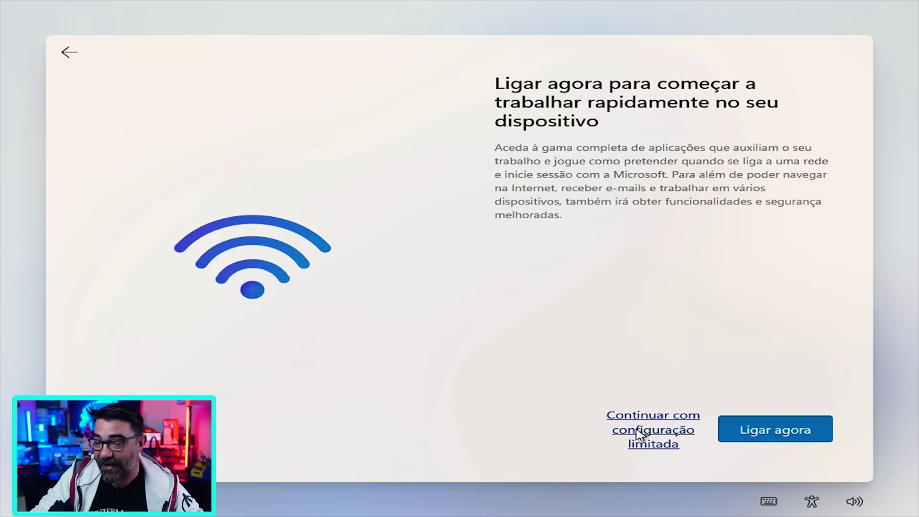
click(669, 434)
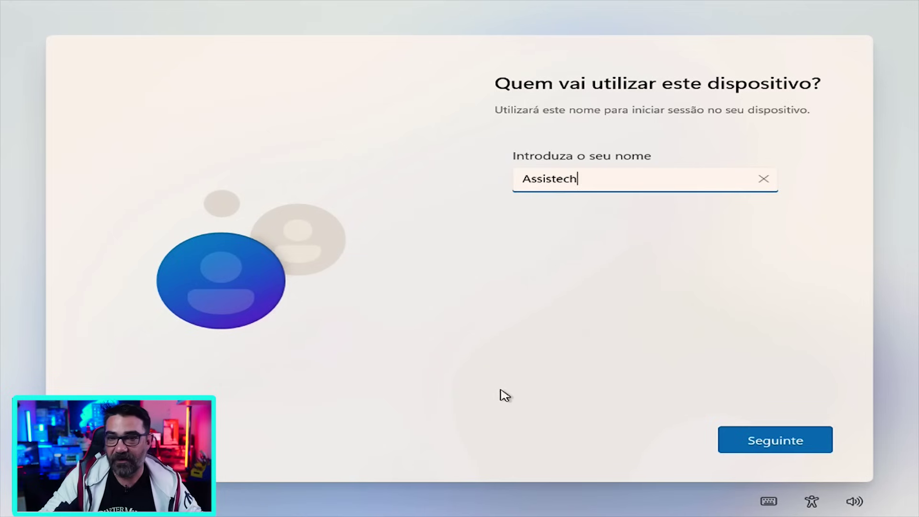
click(759, 447)
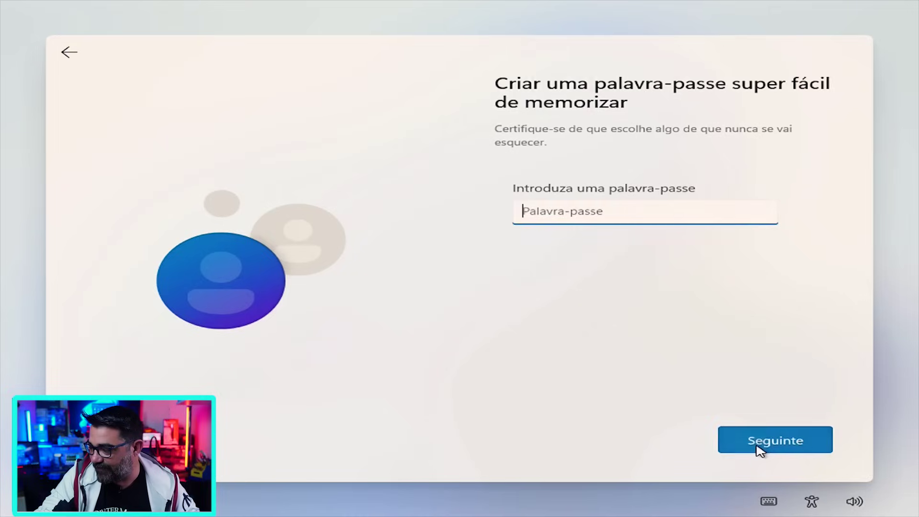
click(758, 447)
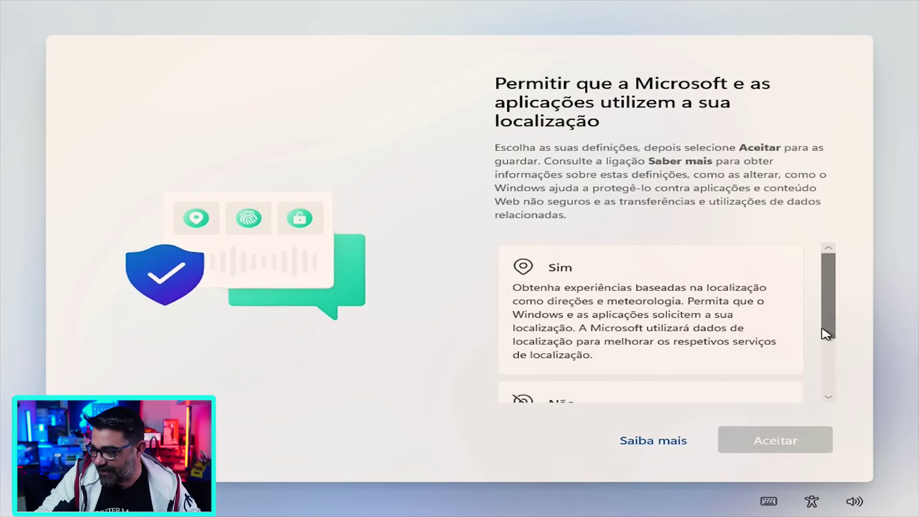
Deny Microsoft and apps the use of the device's location and accept the setting.
drag(827, 341, 776, 433)
click(685, 369)
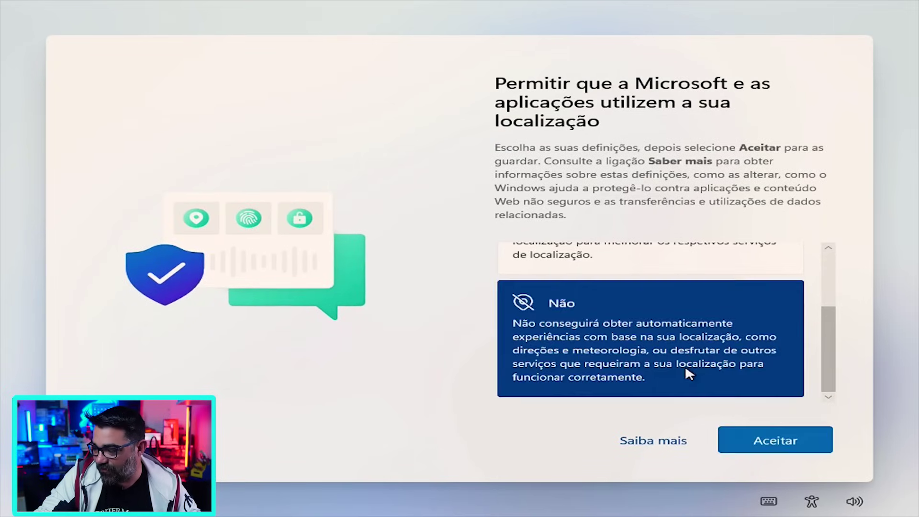
click(766, 433)
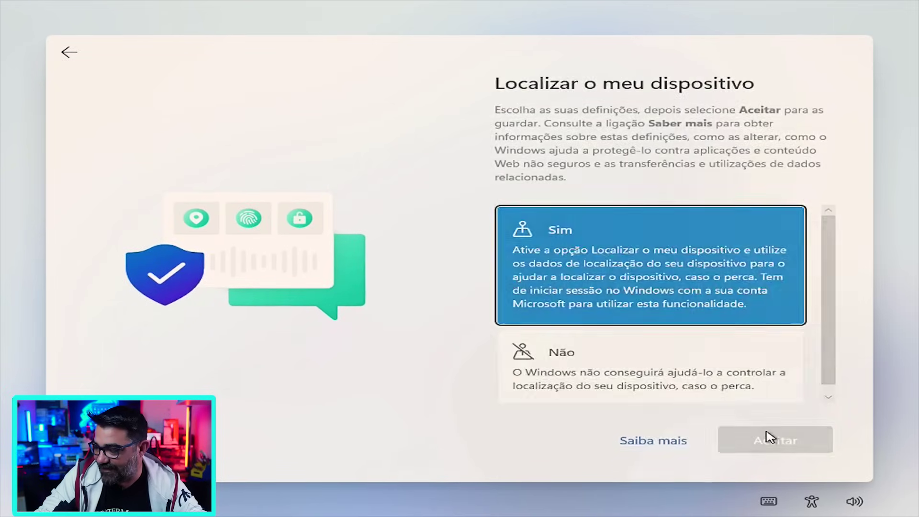